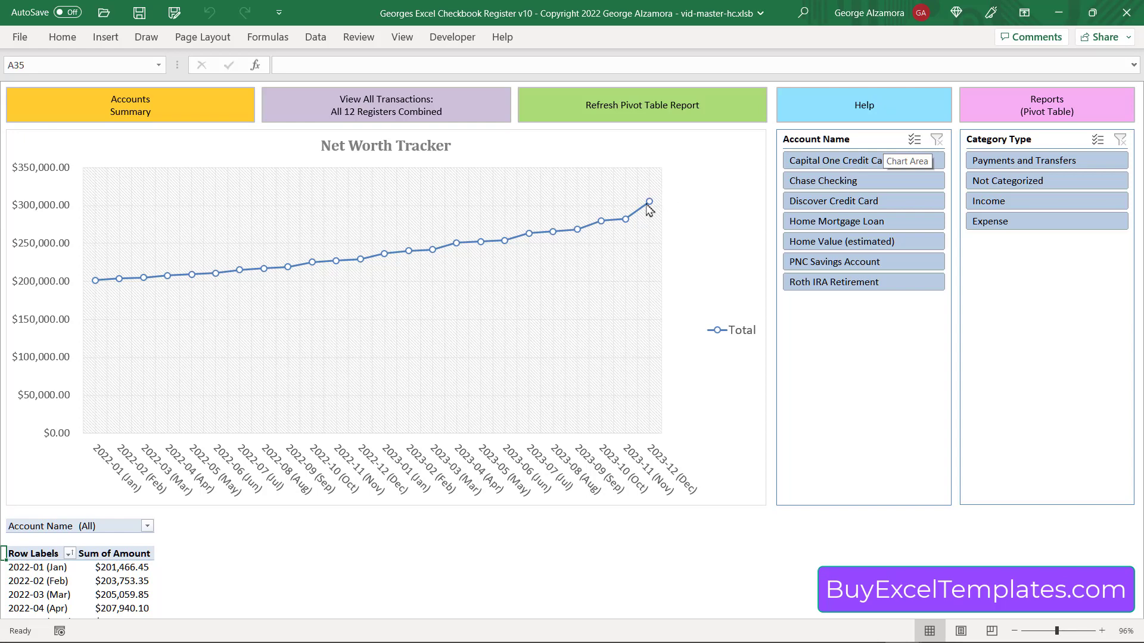
- Filter the net worth chart by Discover Credit Card, and by Home Mortgage Loan together with Home Value (estimated)
mouse_move(652, 205)
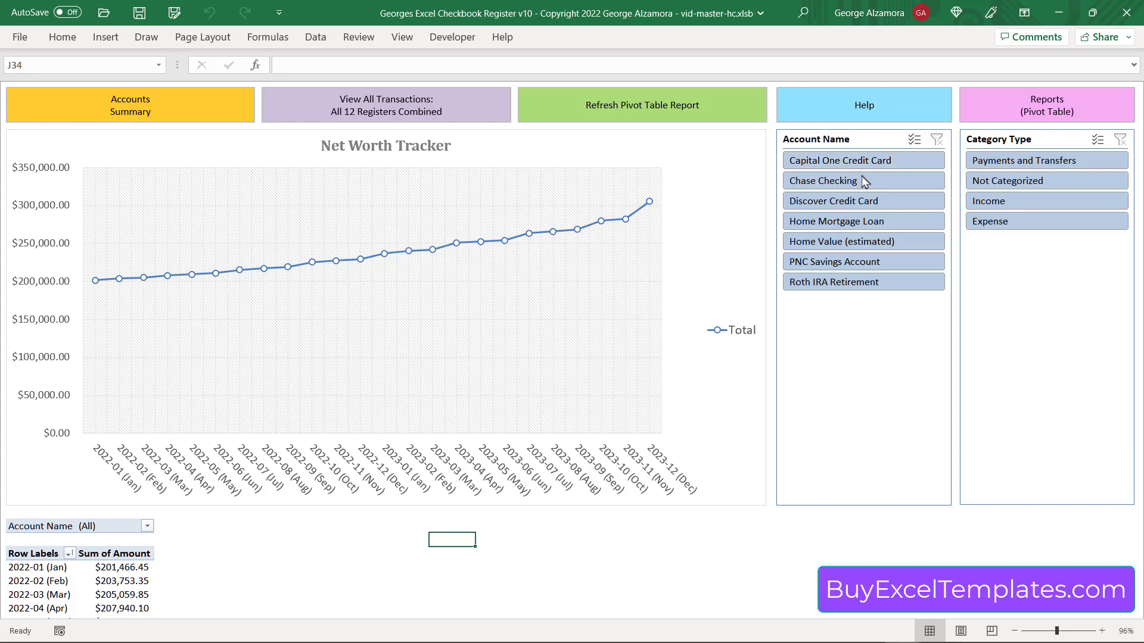
left_click(849, 209)
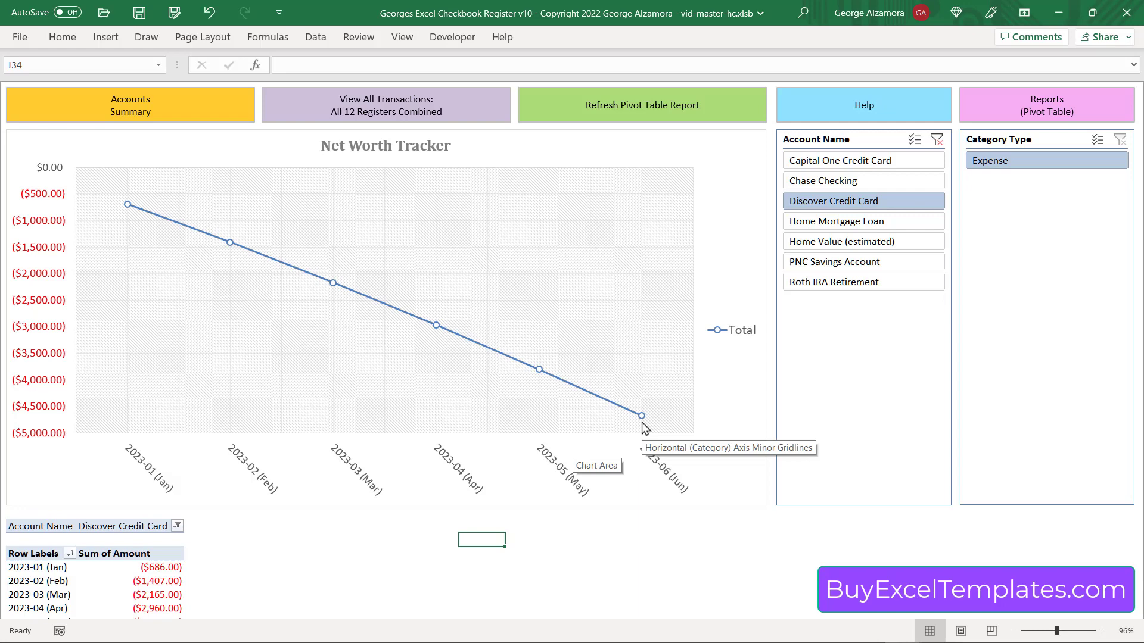
left_click(863, 226)
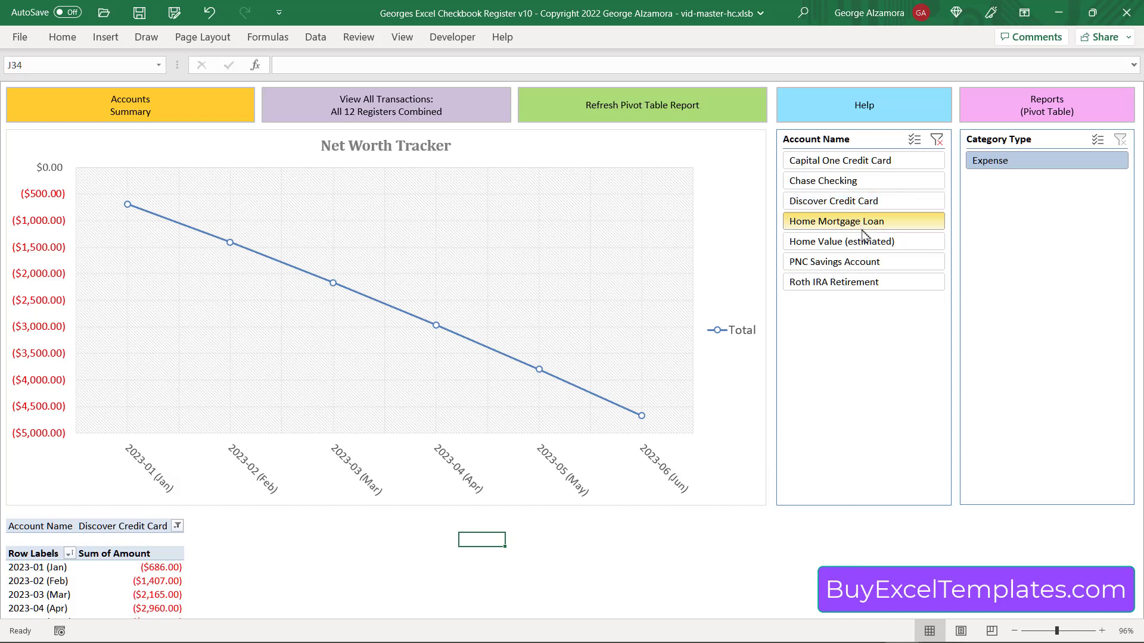
left_click(865, 241)
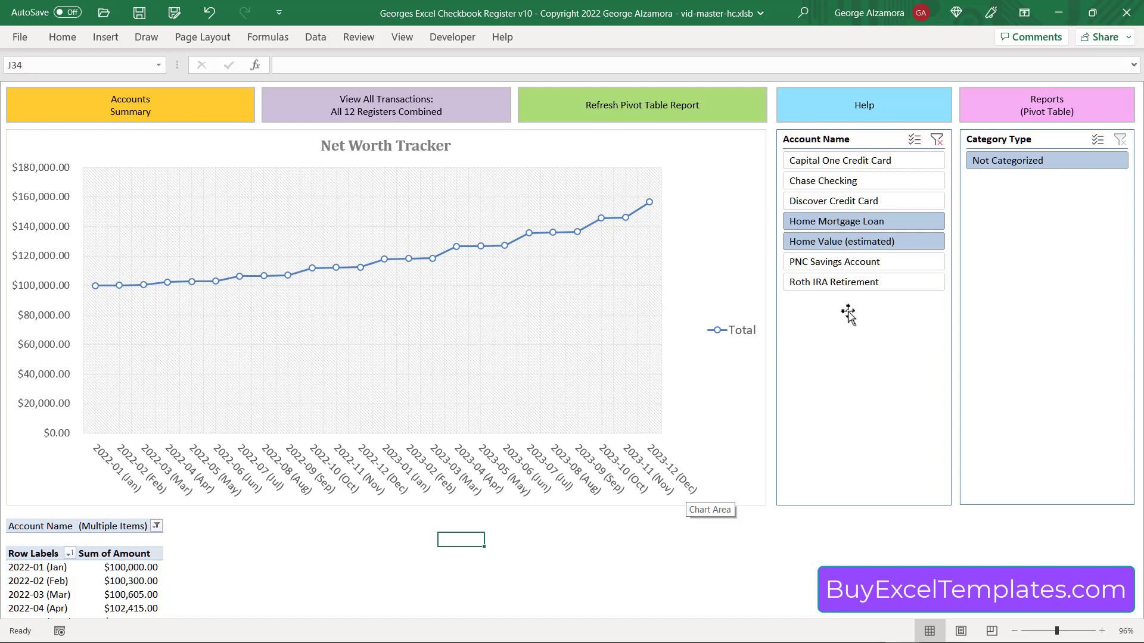
- View the net worth chart for Roth IRA Retirement and for PNC Savings Account, and clear the account filter
left_click(861, 283)
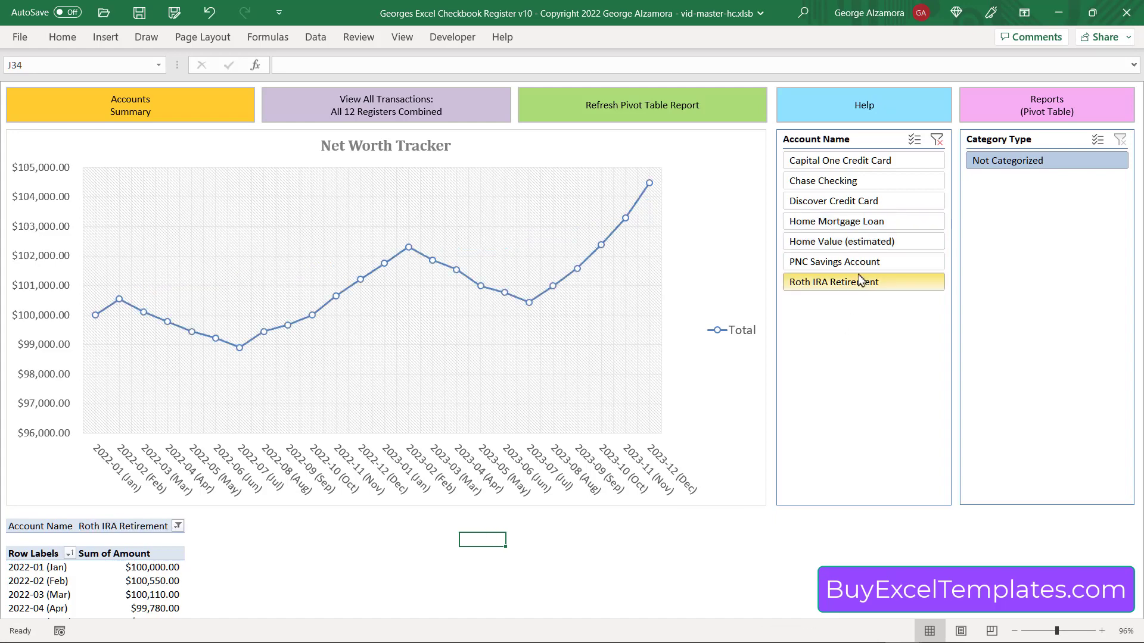
left_click(867, 263)
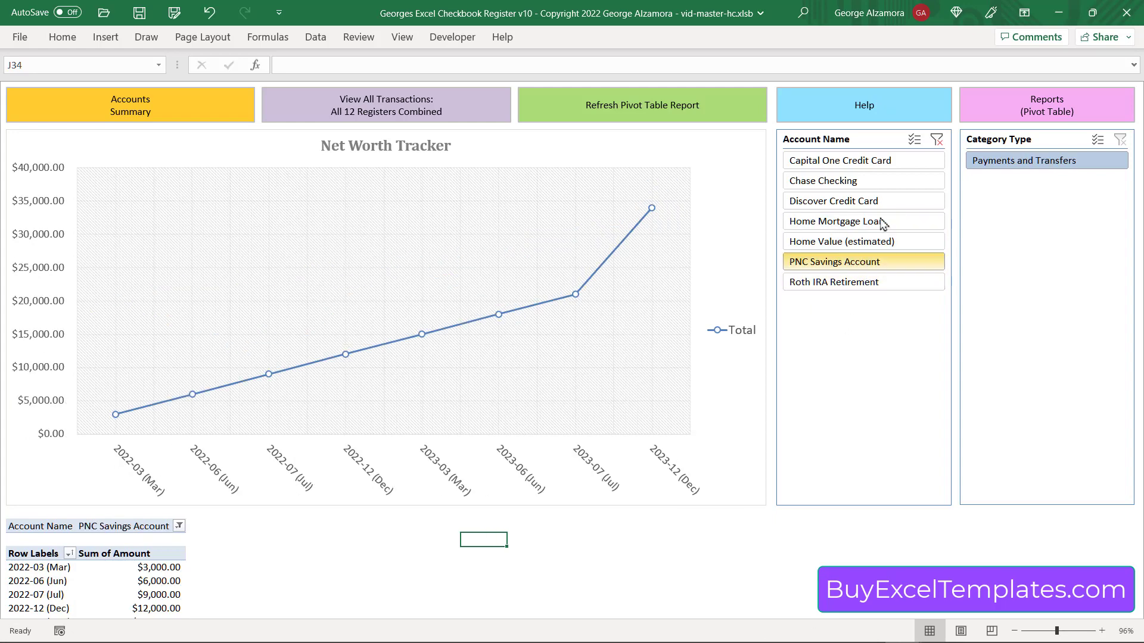
left_click(936, 140)
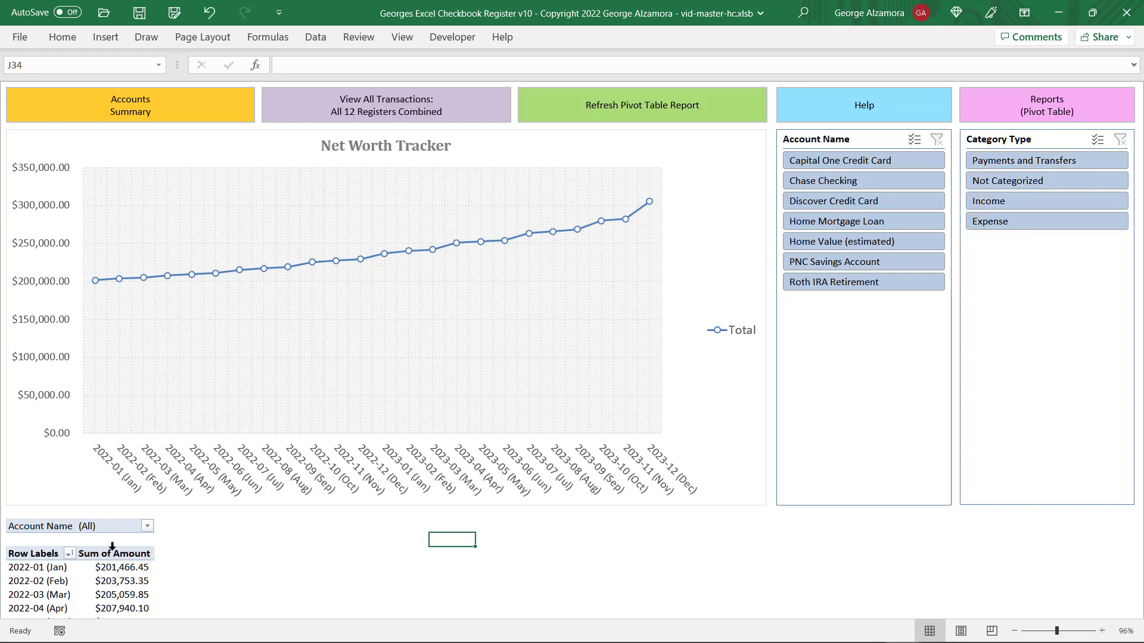
- Examine the monthly net worth amounts in the pivot table beneath the chart, from 2022-01 through 2023-12
left_click(106, 569)
scroll(156, 566, "down", 11)
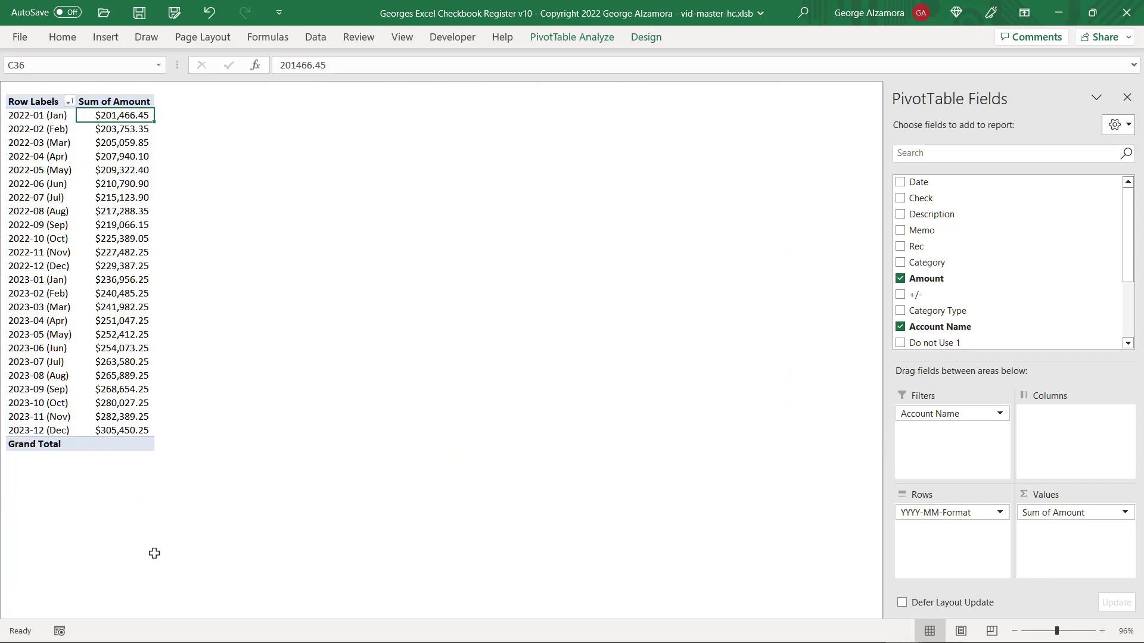
scroll(154, 554, "up", 11)
left_click(203, 543)
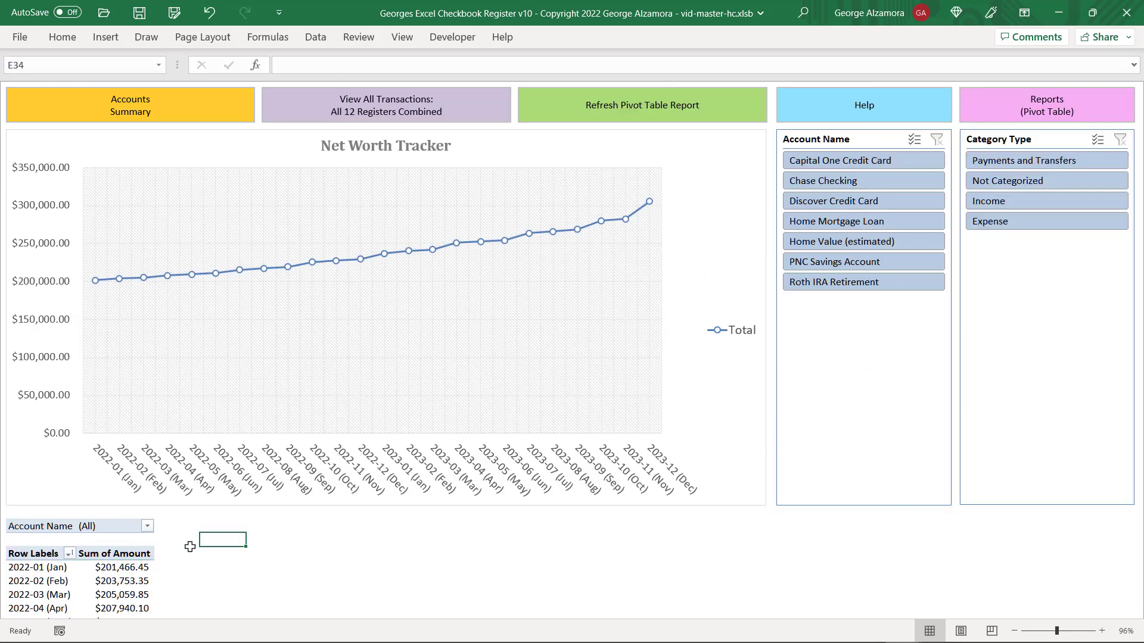
- Move the Account Name field of the net worth pivot table from Filters to Columns to plot each account separately
left_click(116, 526)
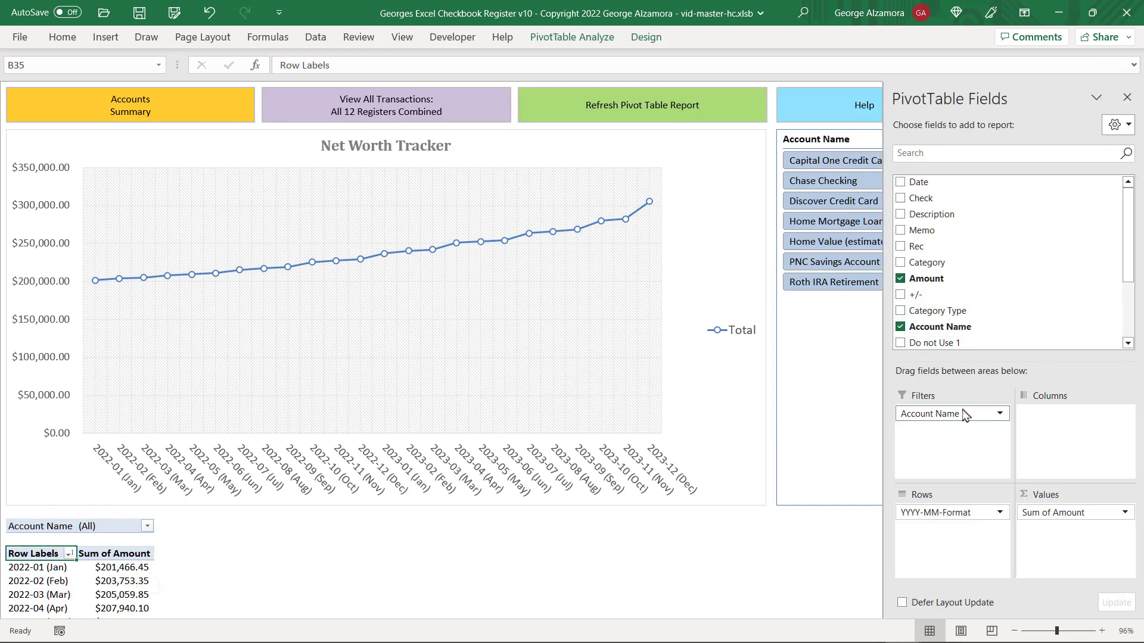
left_click_drag(961, 419, 1089, 448)
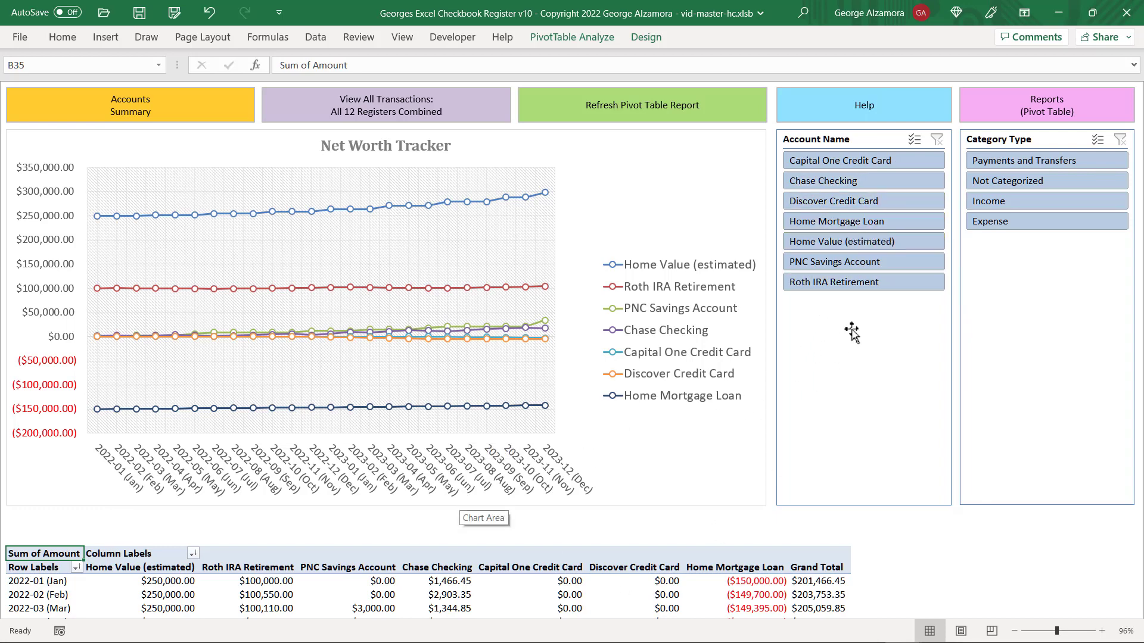
- Compare only Home Mortgage Loan and Home Value (estimated) in the net worth chart, and clear the account filter
left_click(907, 227)
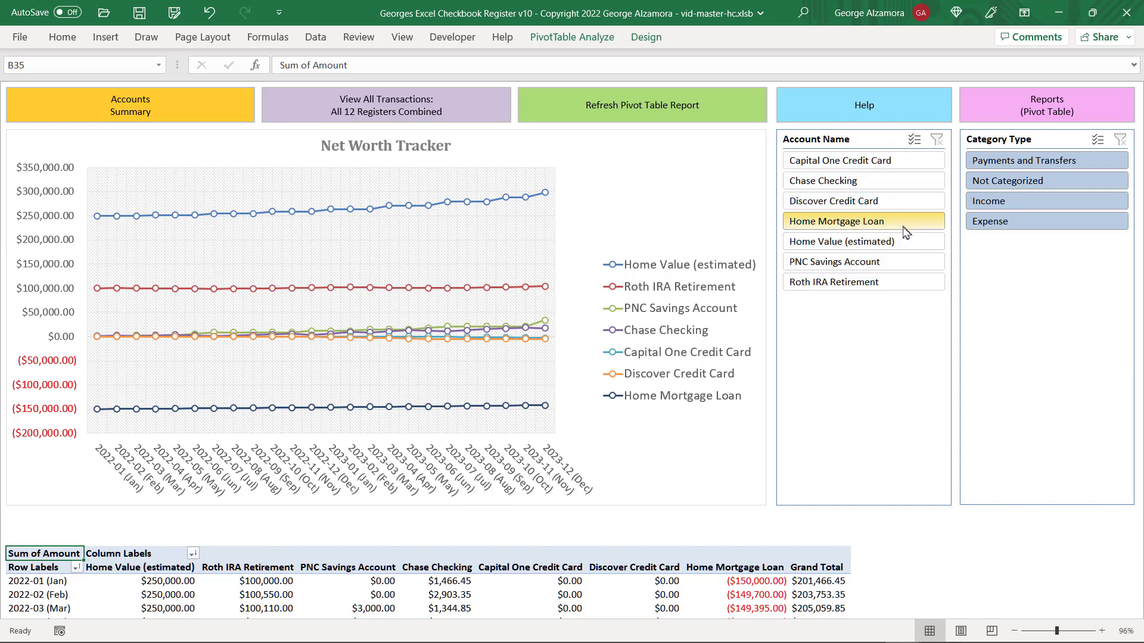
left_click(903, 241, "ctrl")
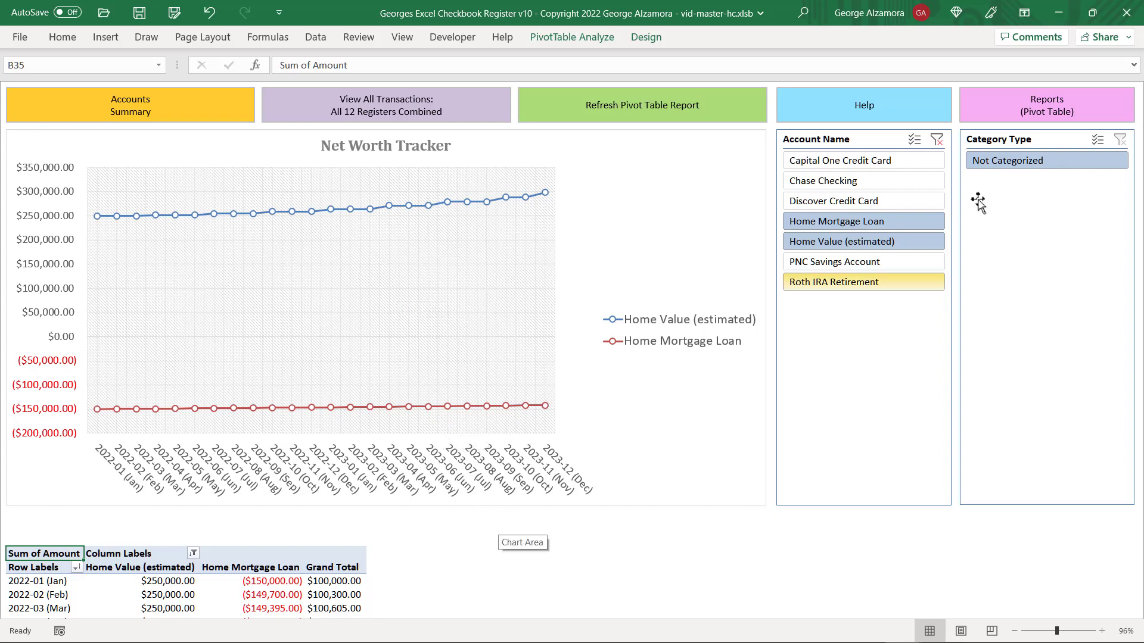
left_click(933, 140)
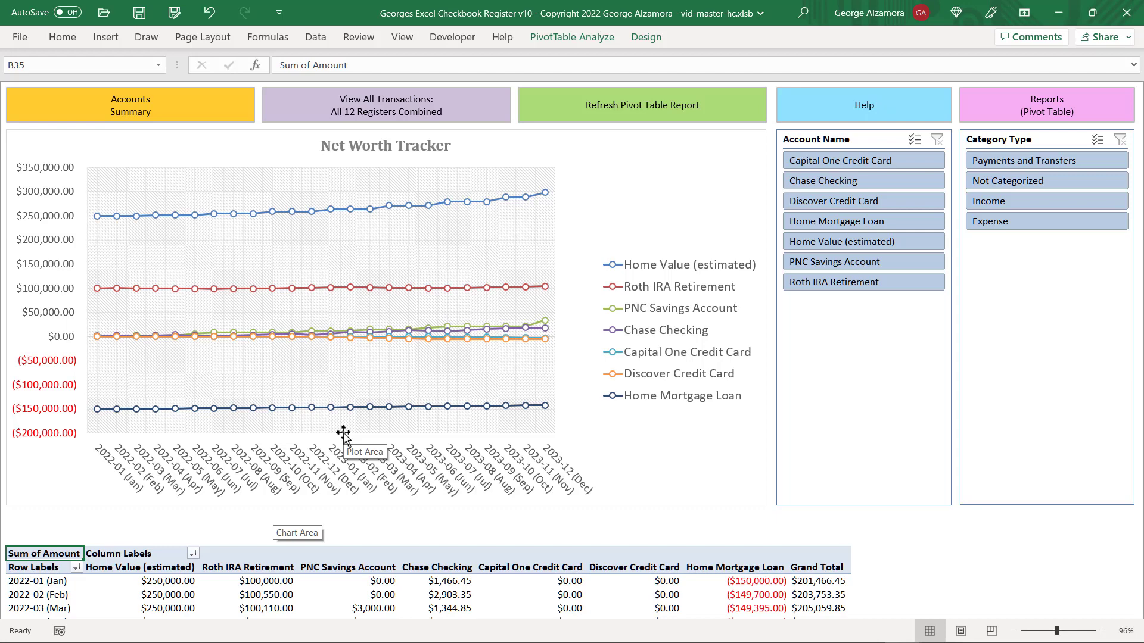
- View the Chase Checking register from the Accounts Summary and return to the summary
left_click(122, 118)
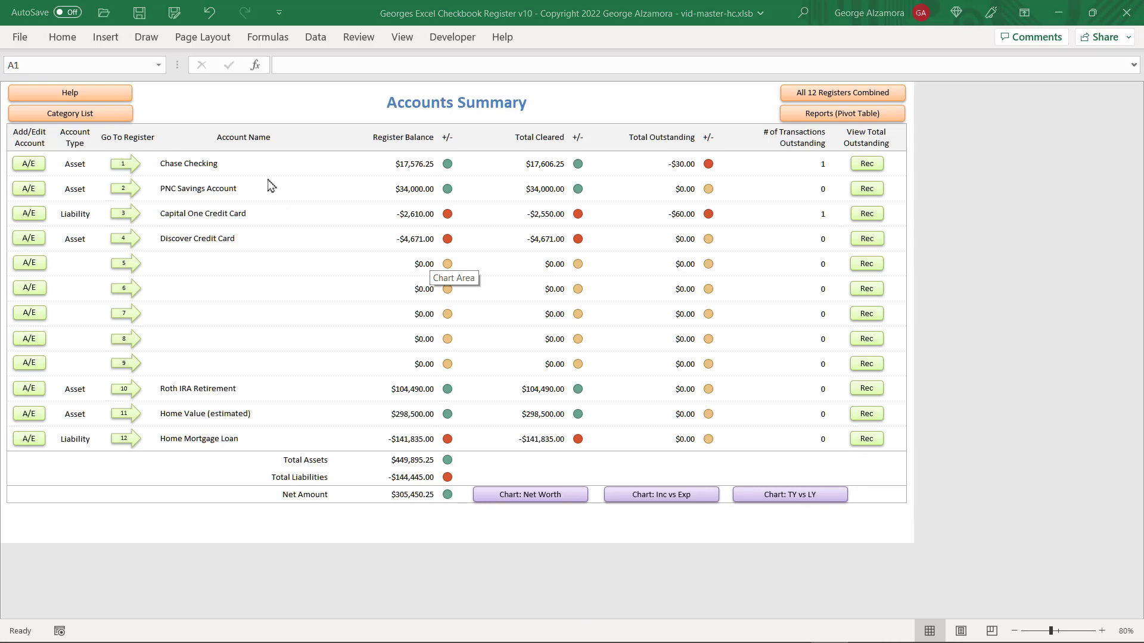
left_click(124, 167)
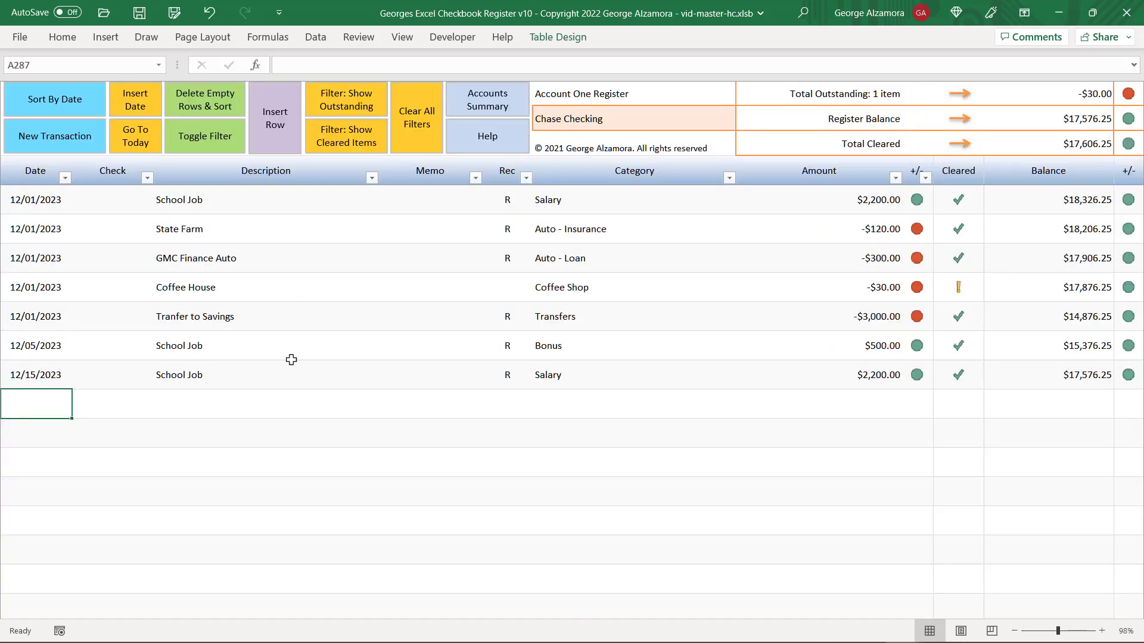
left_click(471, 96)
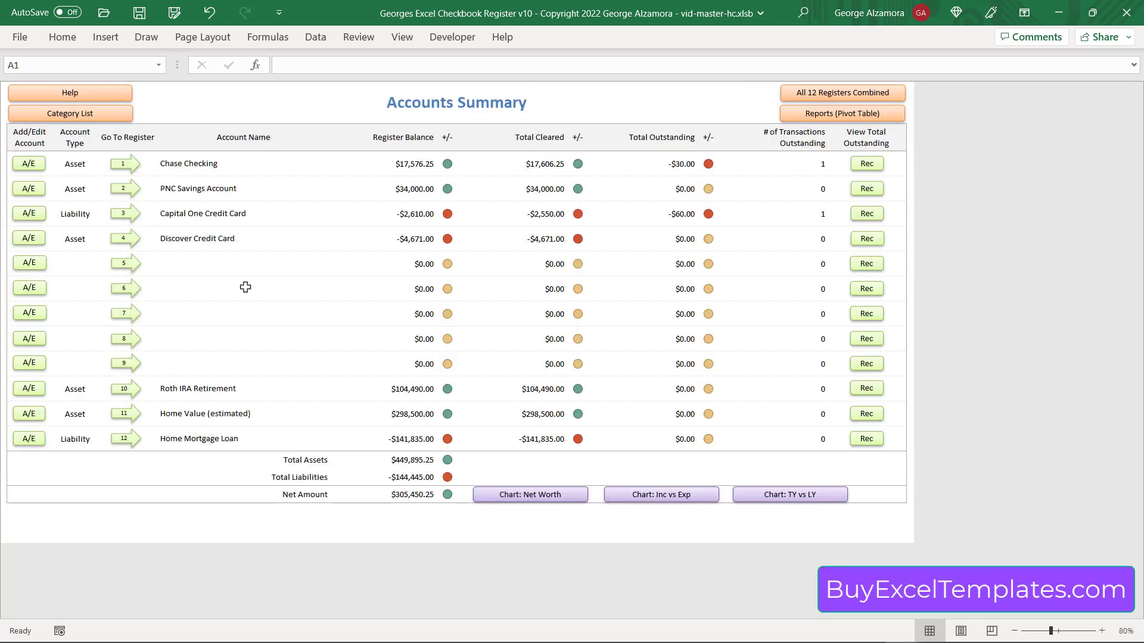
- Check the Category and Account Name filter options in the combined transactions of all 12 registers, and return to the Accounts Summary
left_click(845, 99)
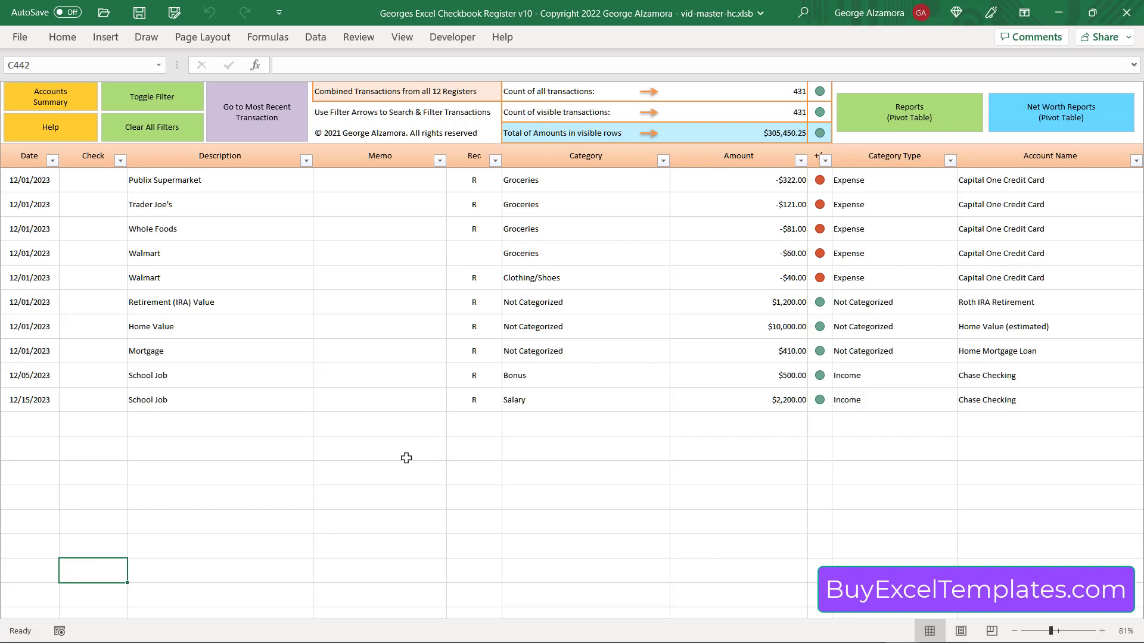
left_click(664, 160)
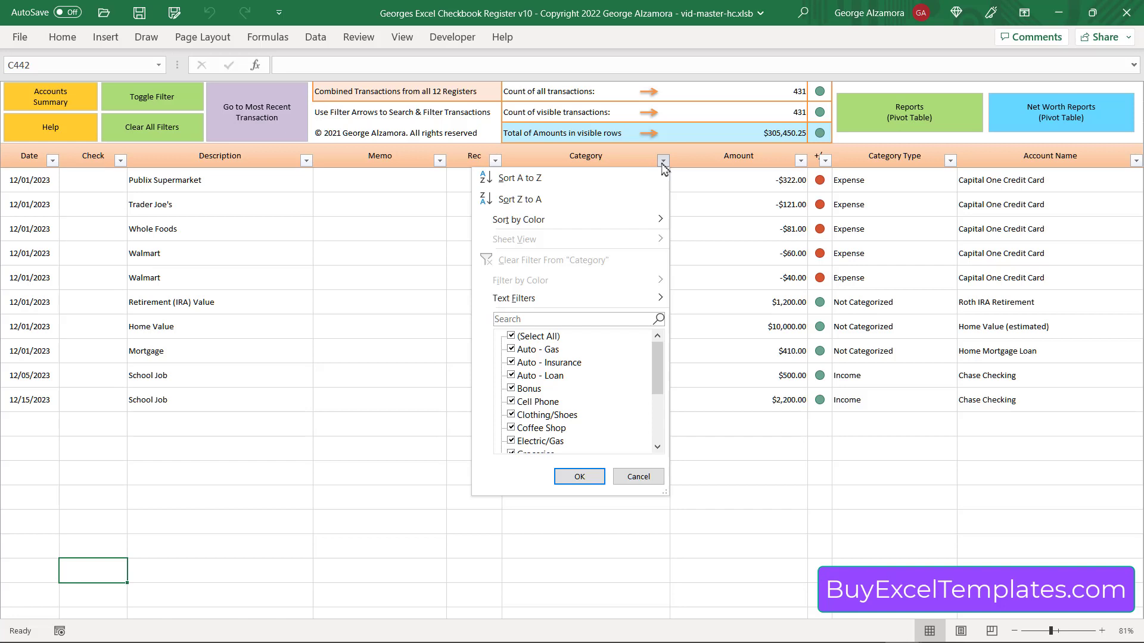
left_click(664, 169)
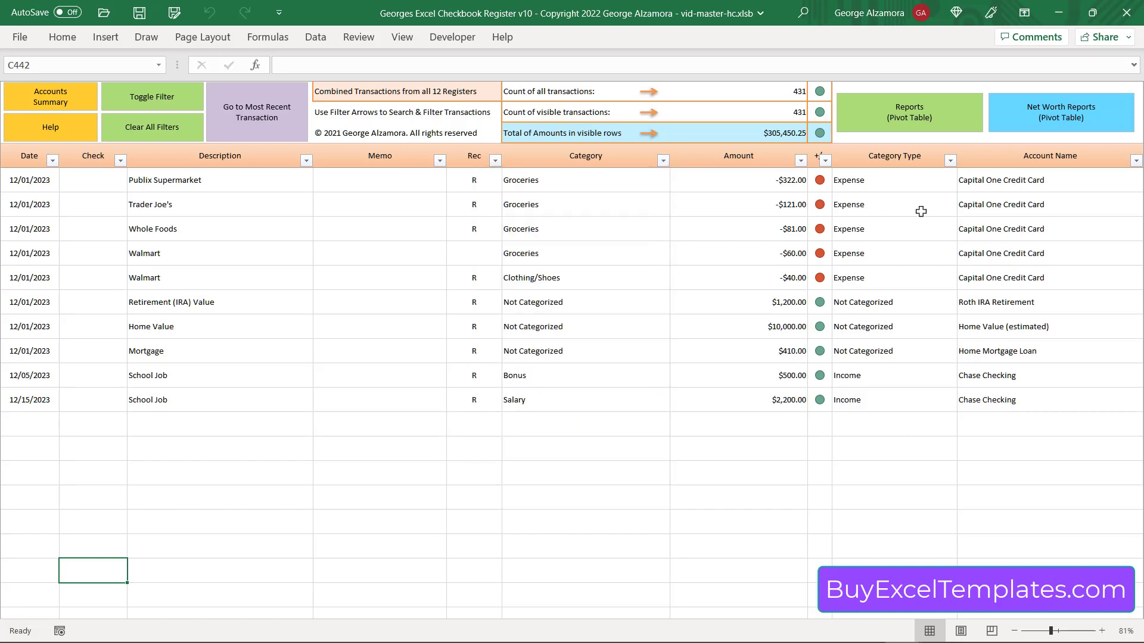
left_click(1136, 161)
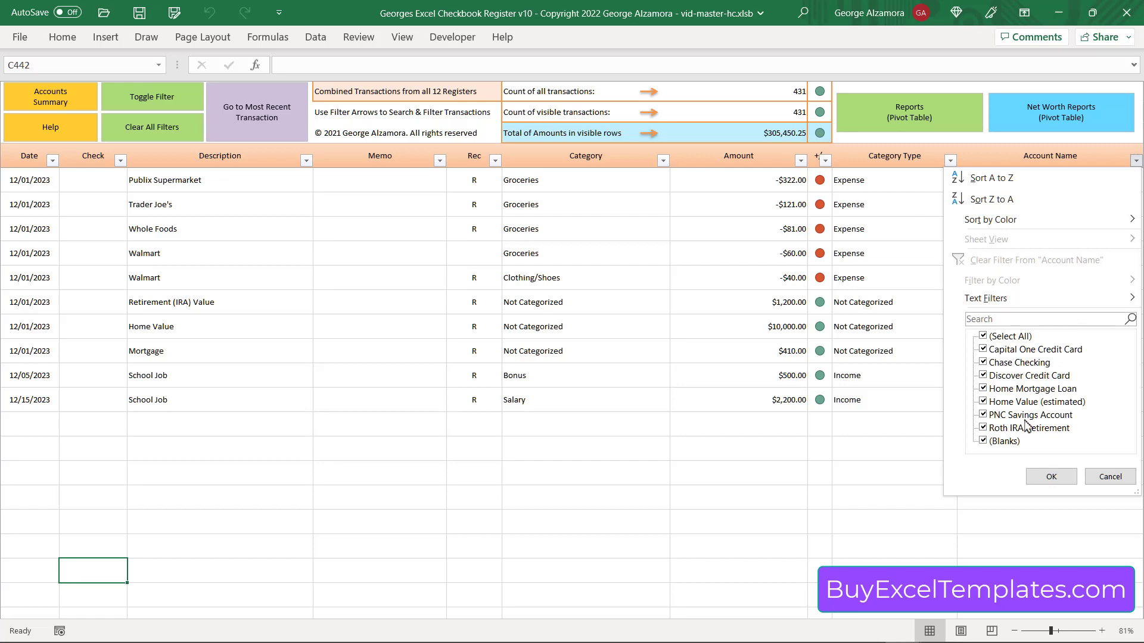
left_click(1101, 479)
left_click(67, 97)
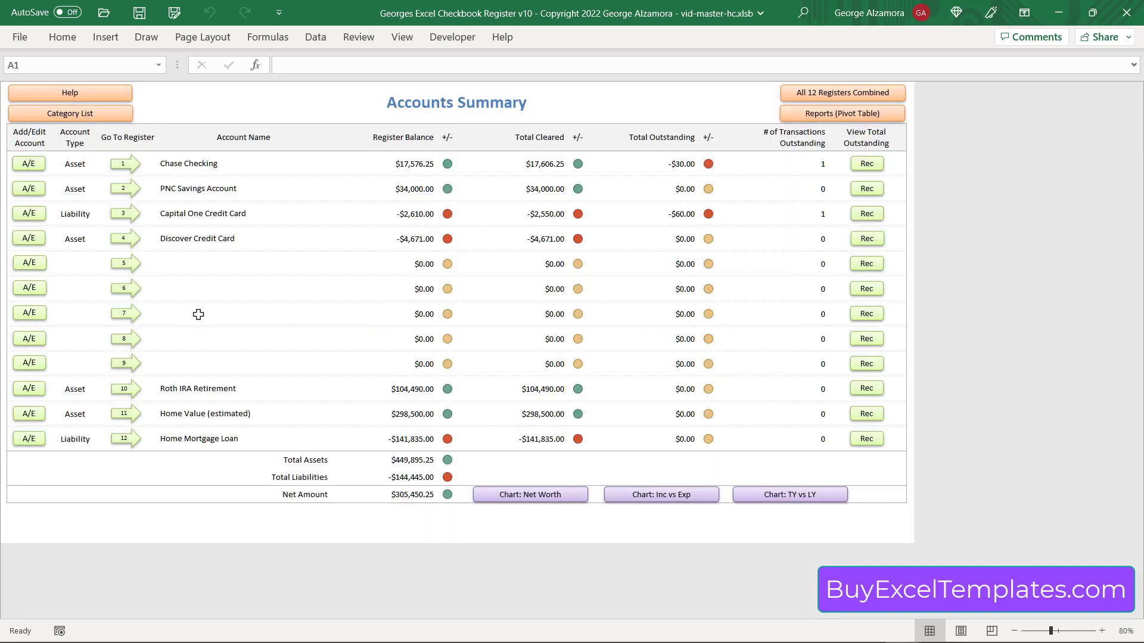
- In the Chase Checking register, mark the 12/01/2023 Coffee House transaction as reconciled with R
left_click(124, 164)
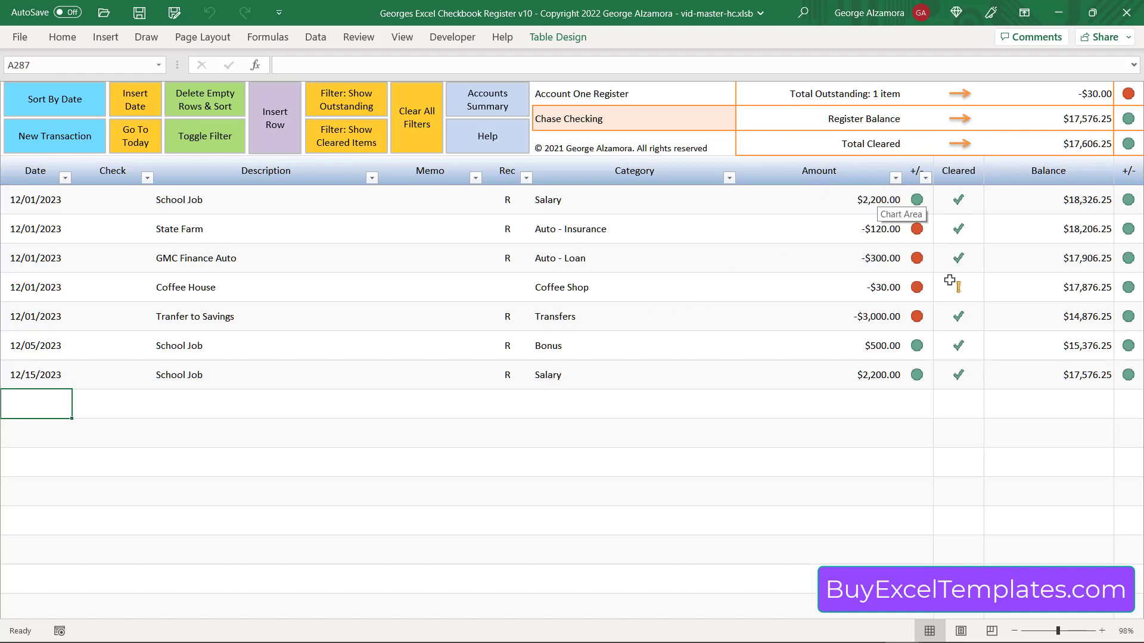
left_click(539, 287)
left_click(513, 289)
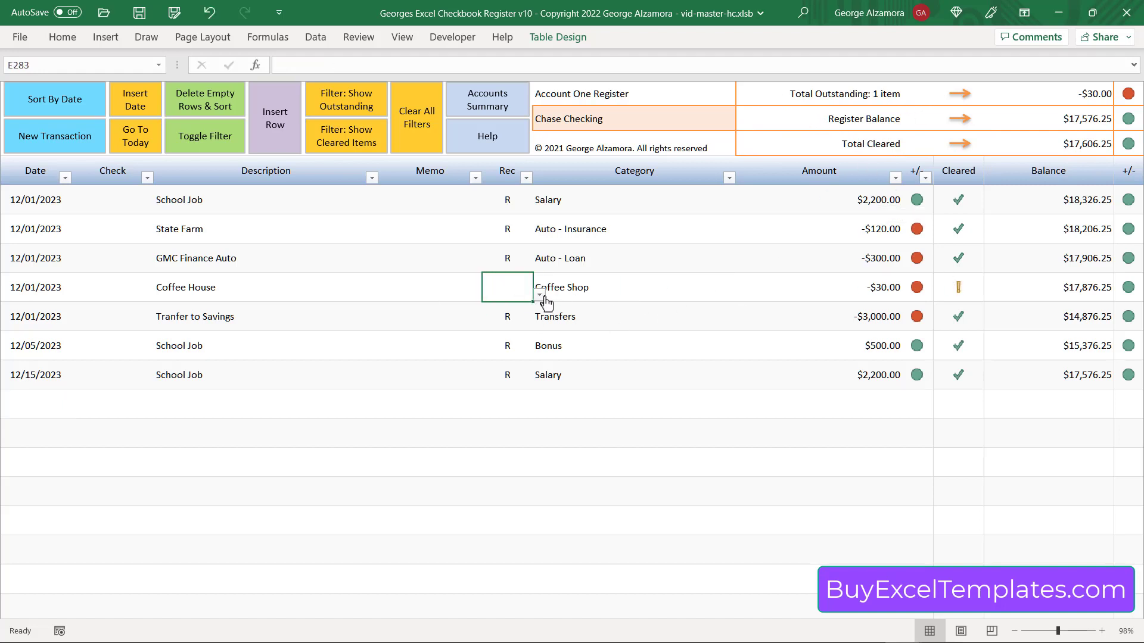
left_click(540, 295)
left_click(510, 309)
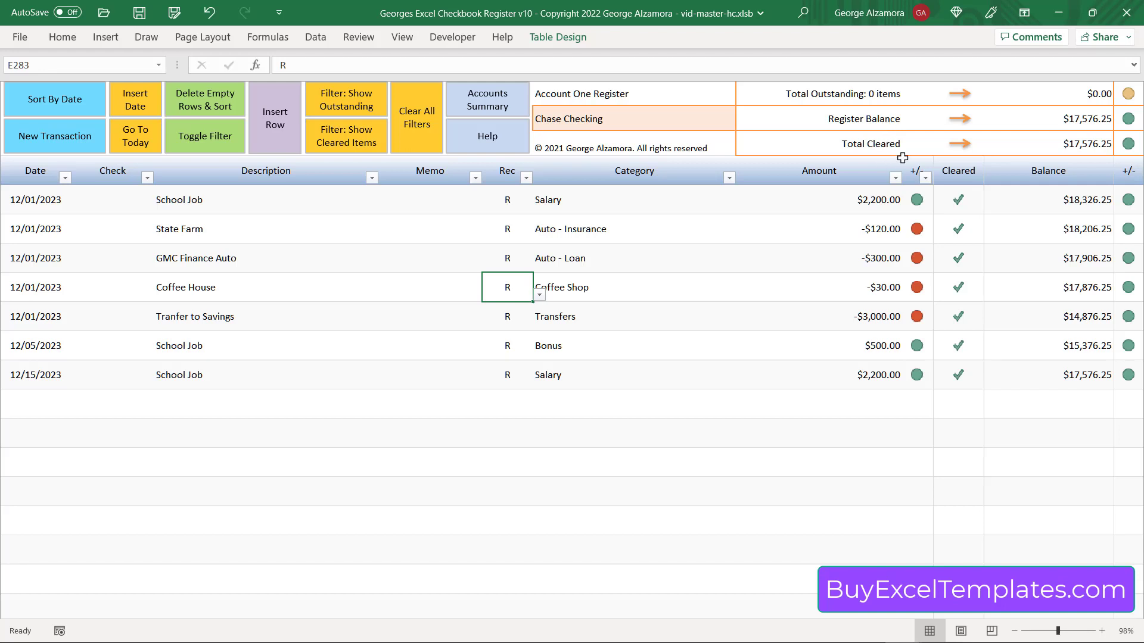
left_click(35, 404)
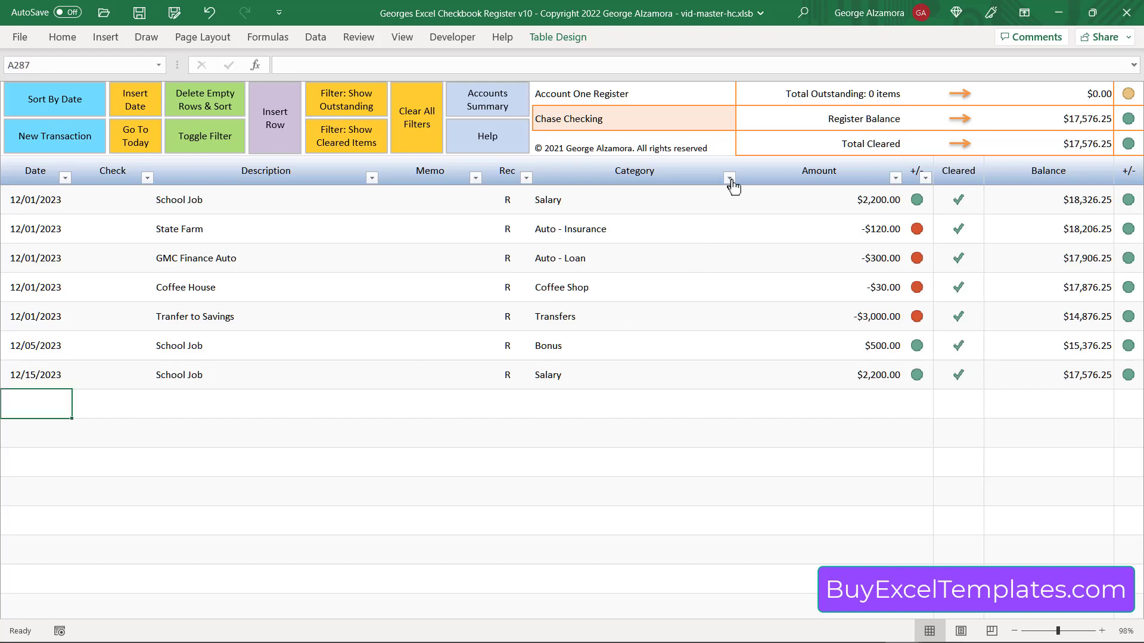
- Check the Category filter options of the Chase Checking register and return to the Accounts Summary
left_click(730, 178)
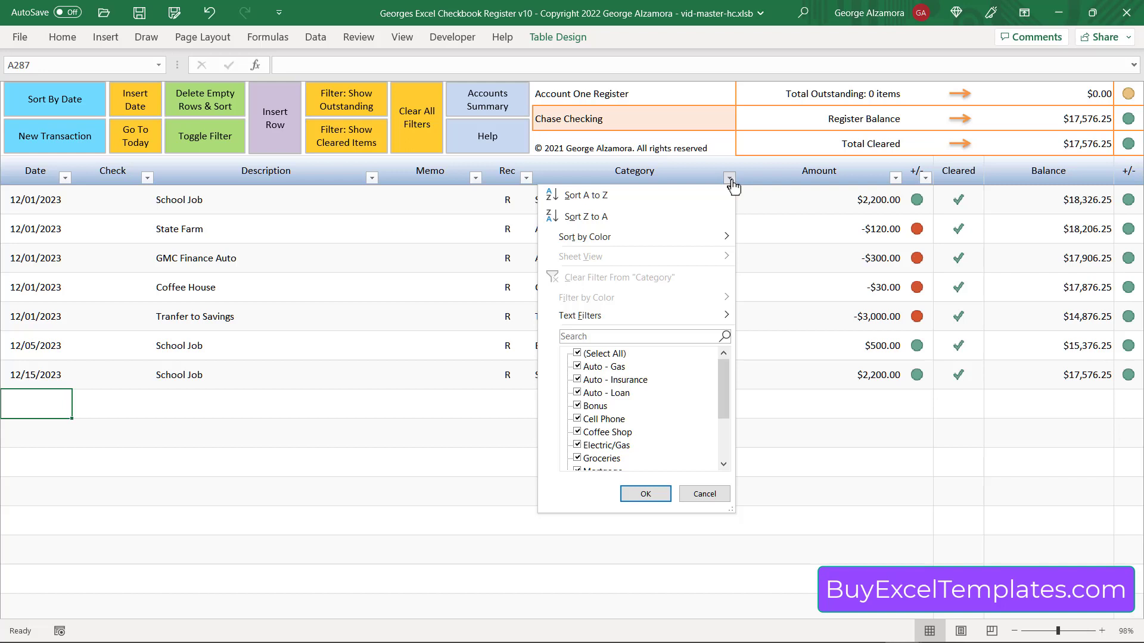
left_click(1007, 218)
left_click(504, 116)
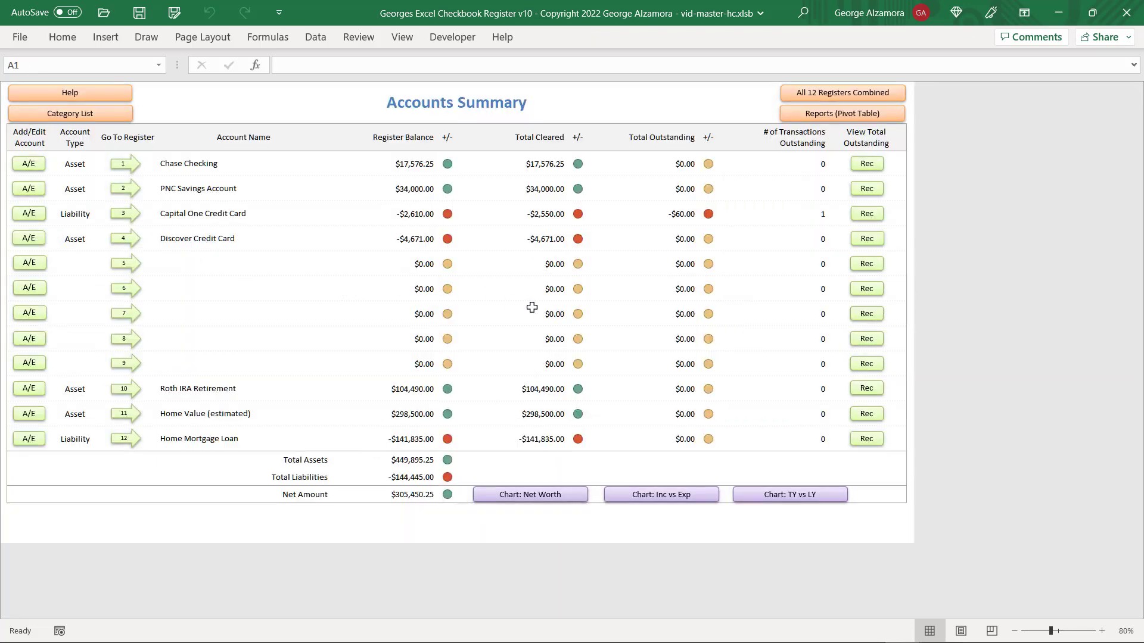
- Open the Income vs Expenses dashboard and examine its monthly table, comparison charts and cumulative chart
left_click(639, 502)
scroll(584, 358, "down", 4)
scroll(559, 364, "down", 6)
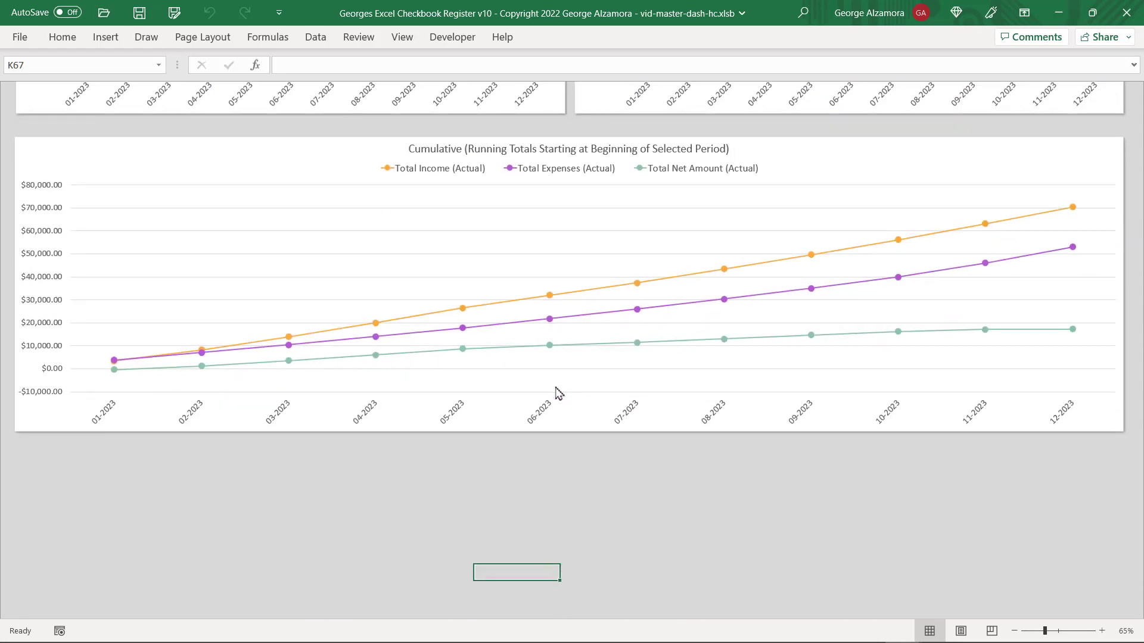
scroll(557, 390, "up", 10)
left_click(1129, 486)
scroll(1130, 582, "up", 1)
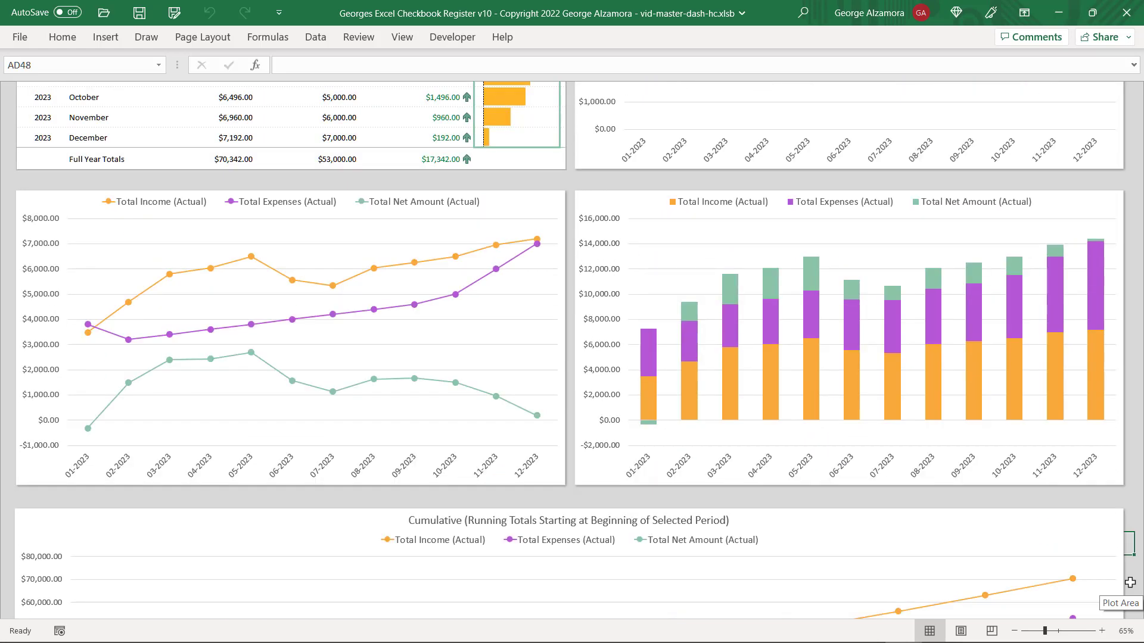
scroll(1130, 577, "up", 5)
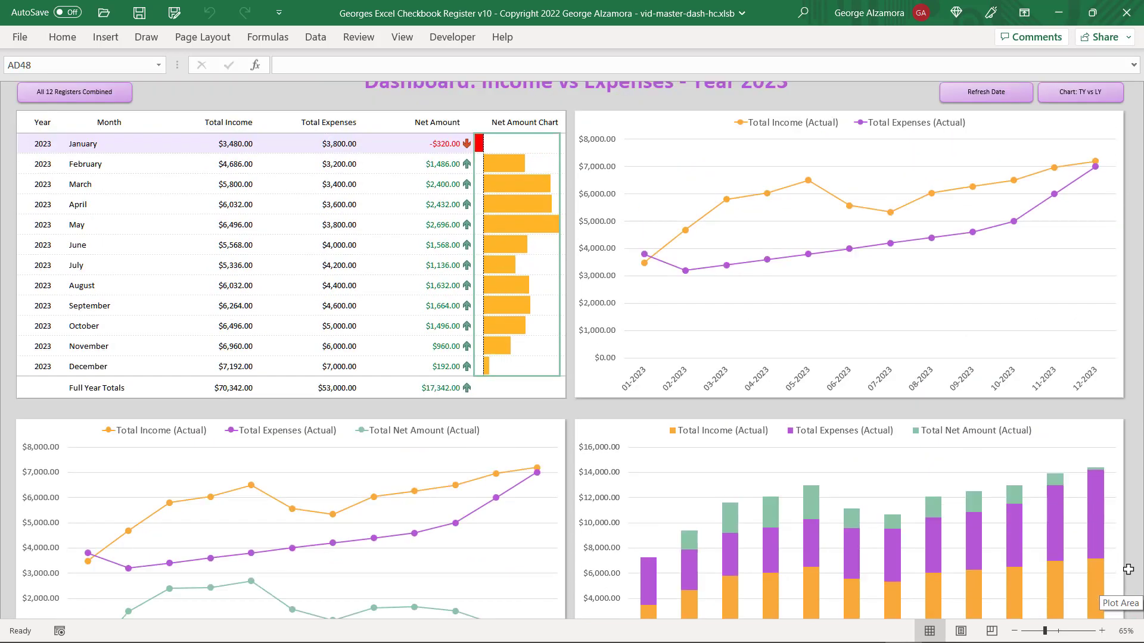